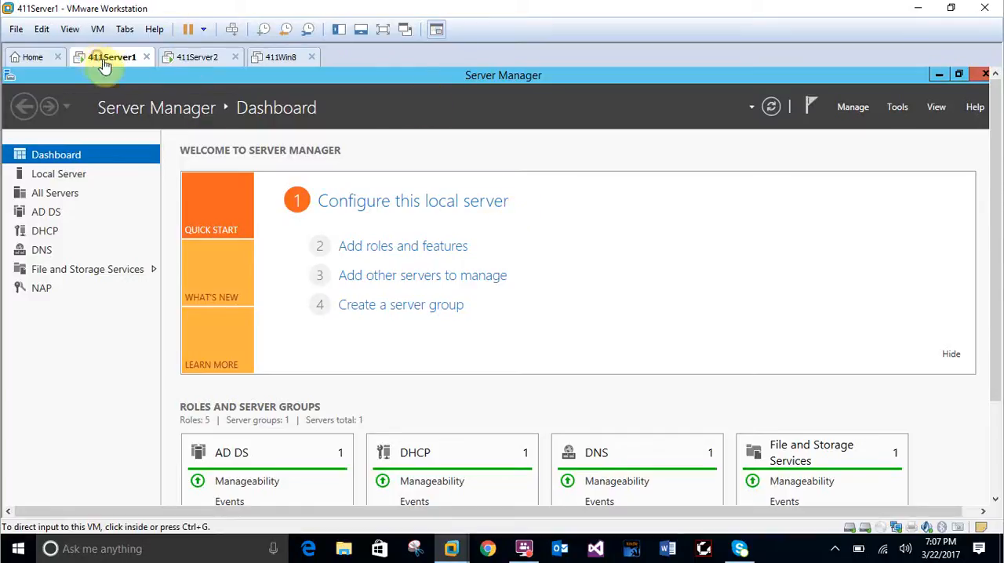
Unlock the 411Server1 virtual machine by entering the domain administrator account's password.
click(275, 204)
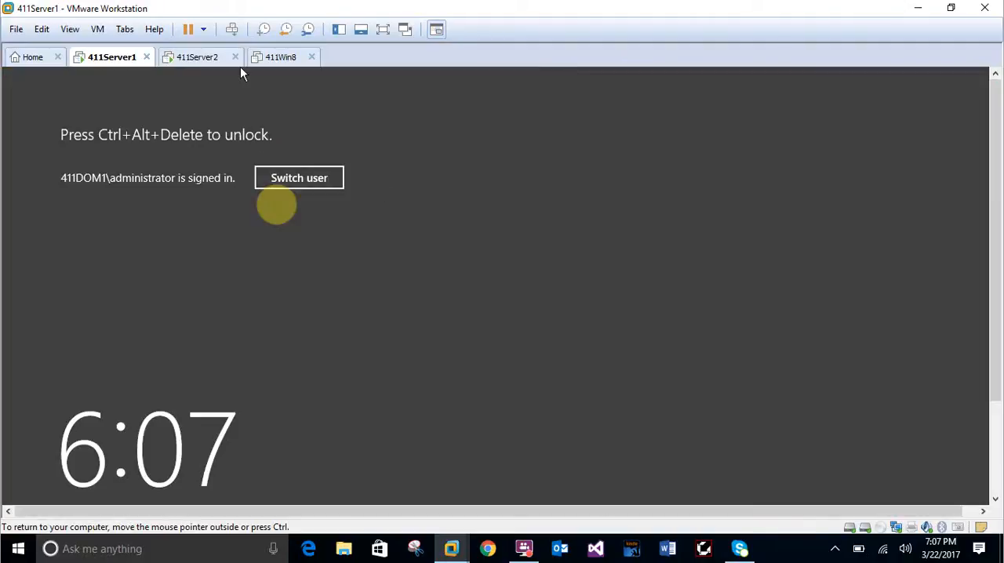
click(232, 29)
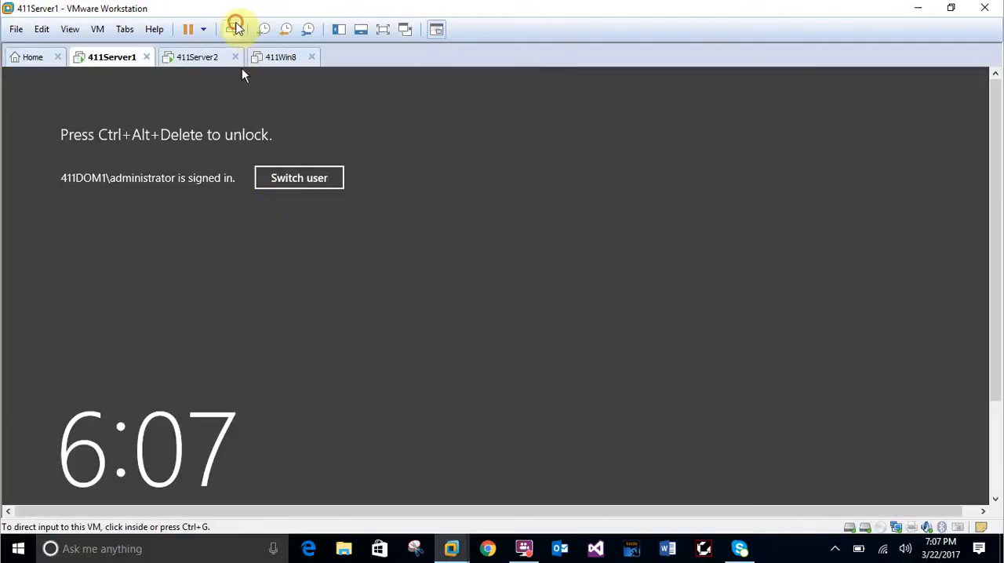
click(556, 264)
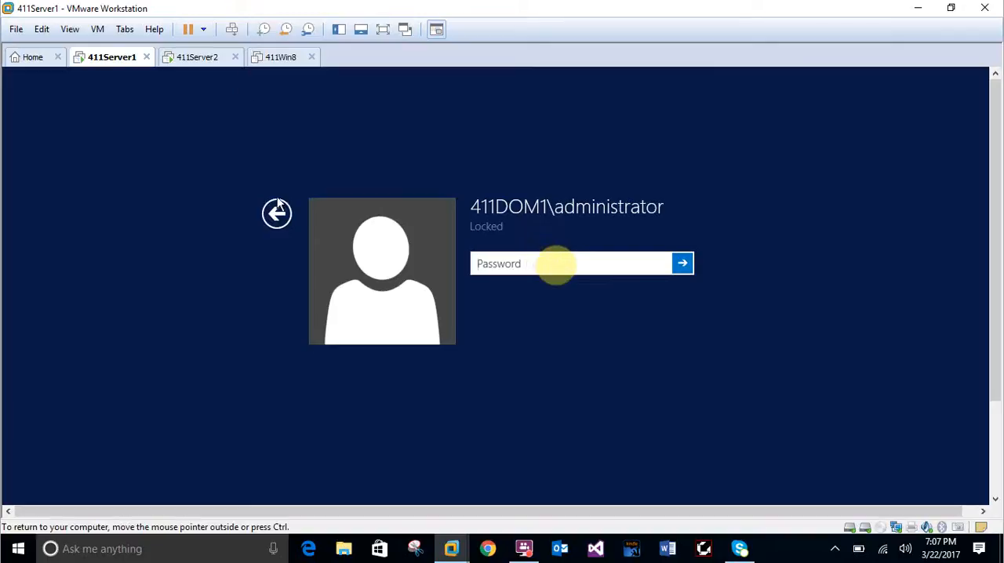
text(•••••••••••)
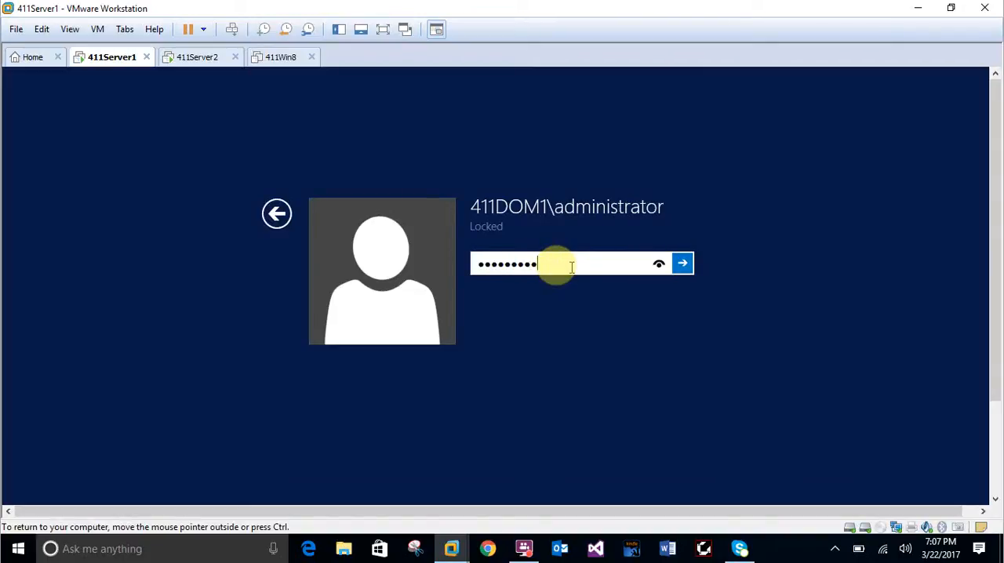
key(Return)
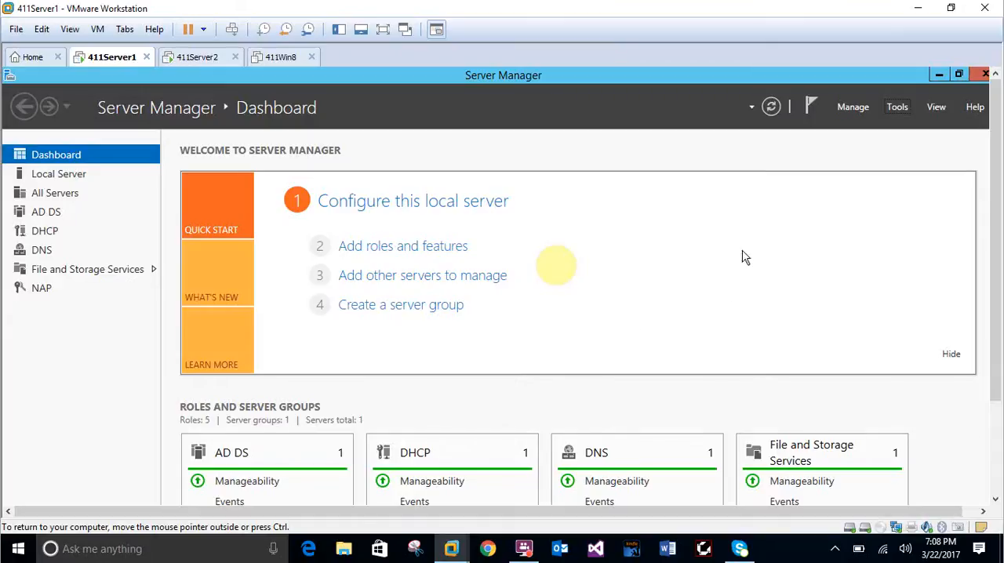
Open the DNS console and start a new forward lookup zone as a primary zone not stored in Active Directory.
click(909, 109)
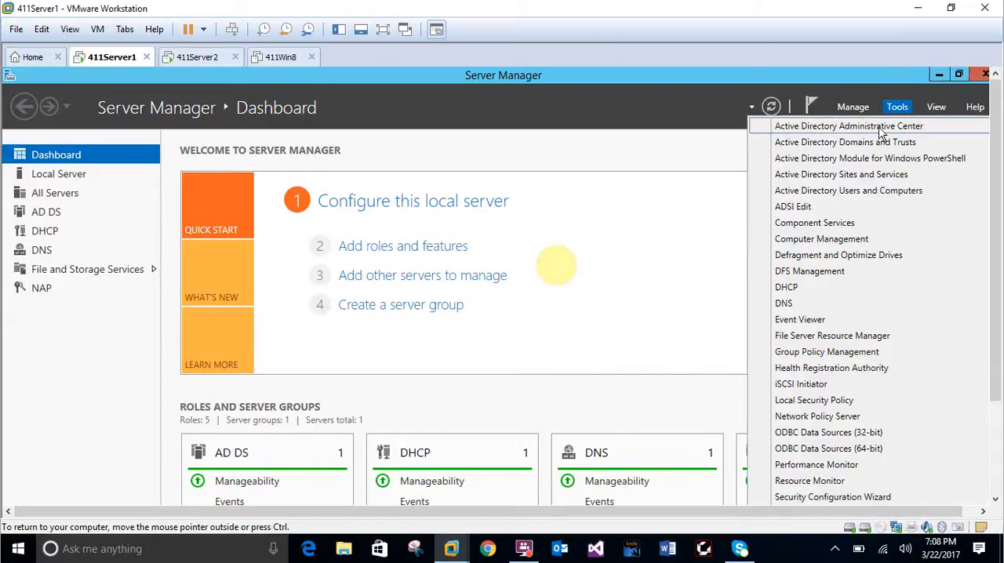
click(788, 303)
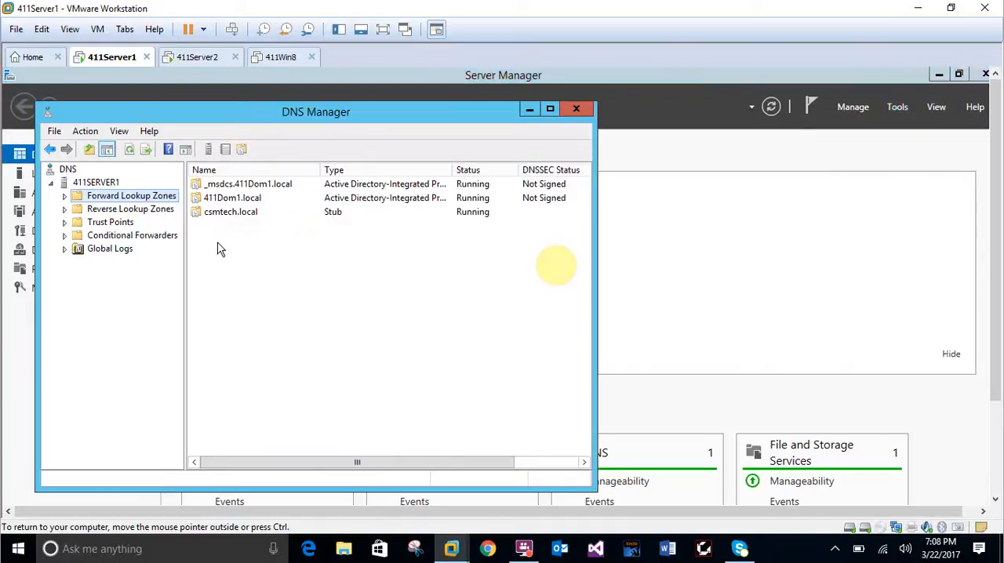
right_click(120, 203)
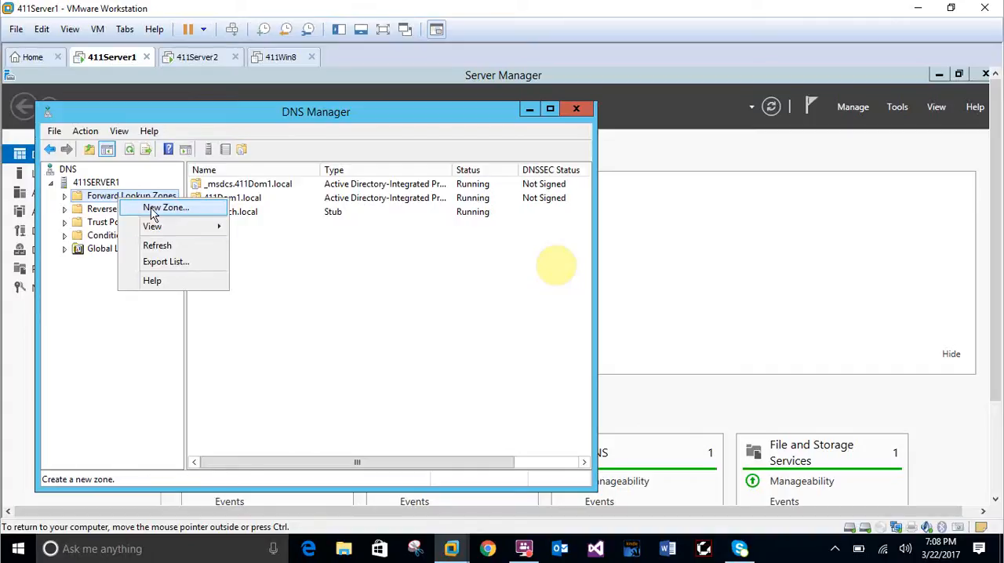
click(151, 207)
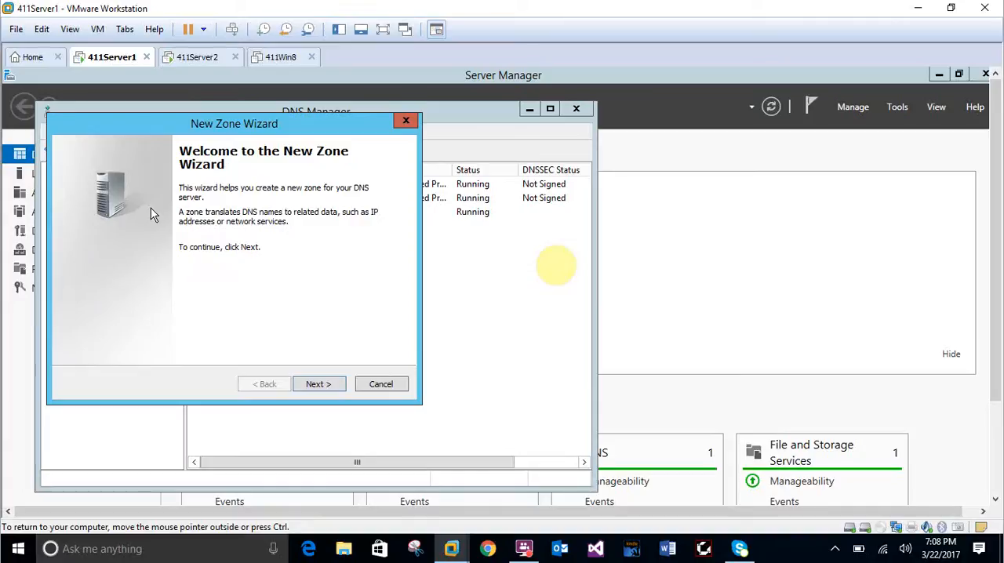
click(330, 384)
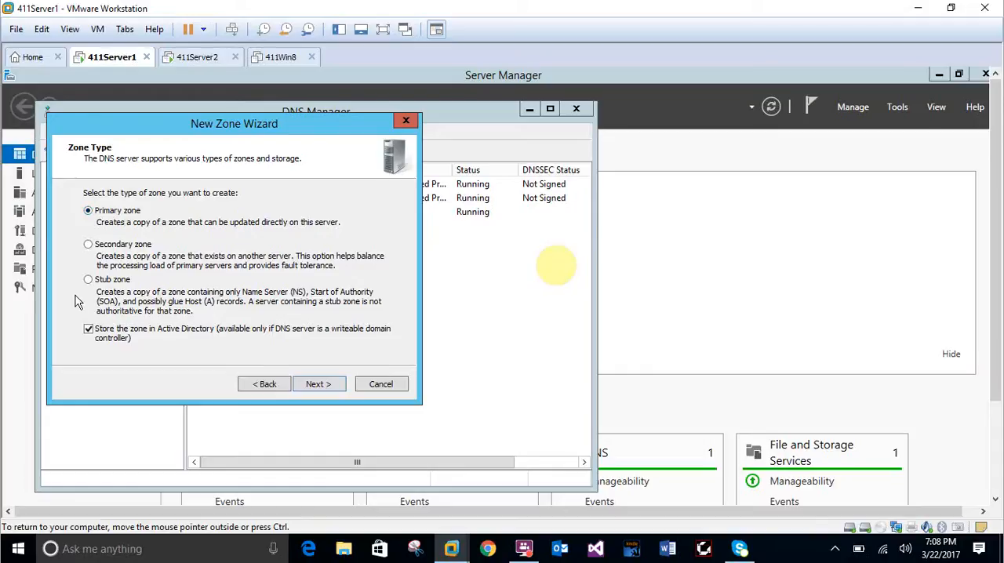
click(99, 334)
click(318, 384)
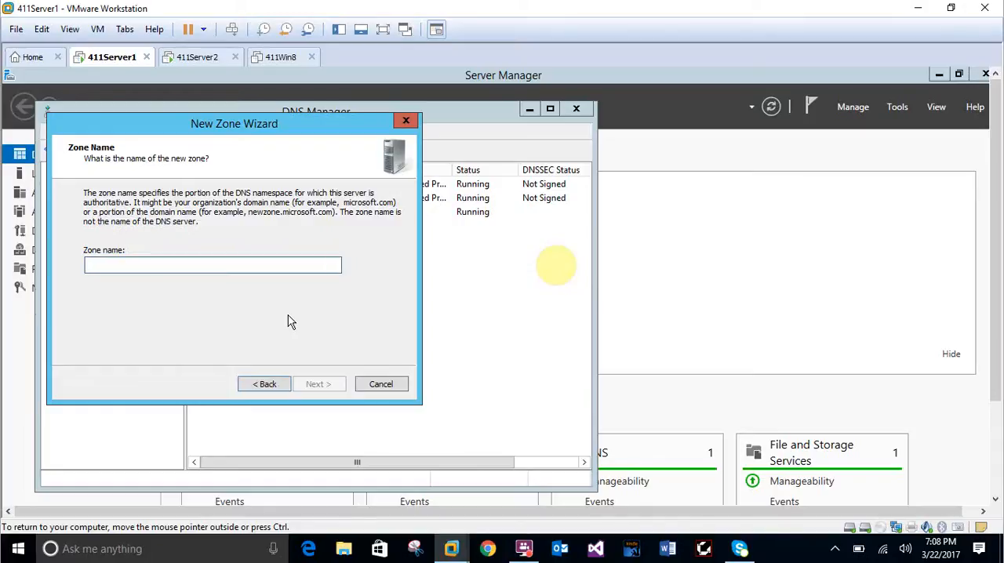
Name the new forward lookup zone csmpub.local and continue to the zone file settings.
text(c)
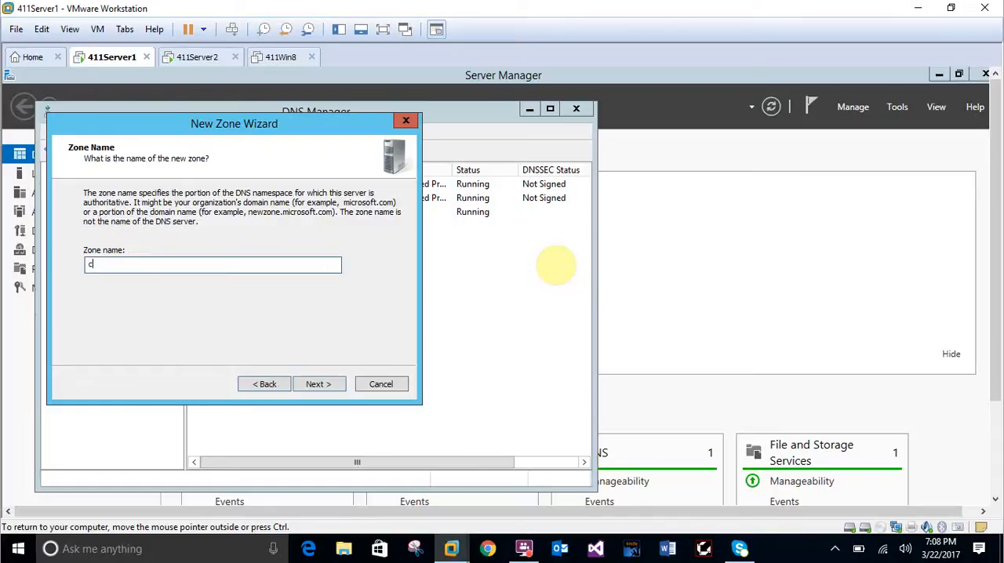
text(smpub.local)
click(343, 382)
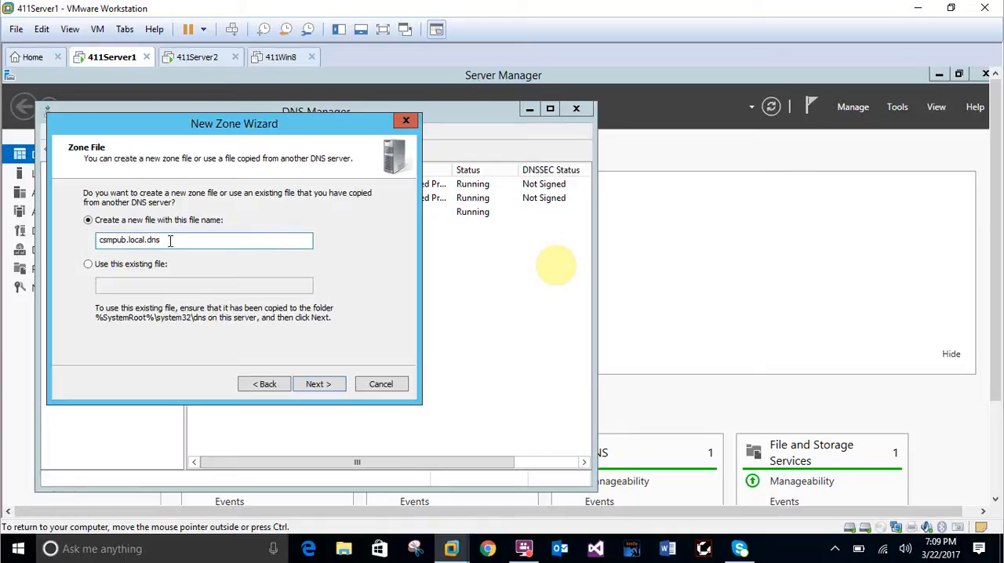
Accept the new zone file csmpub.local.dns, allow both nonsecure and secure dynamic updates, and finish creating the zone.
click(332, 385)
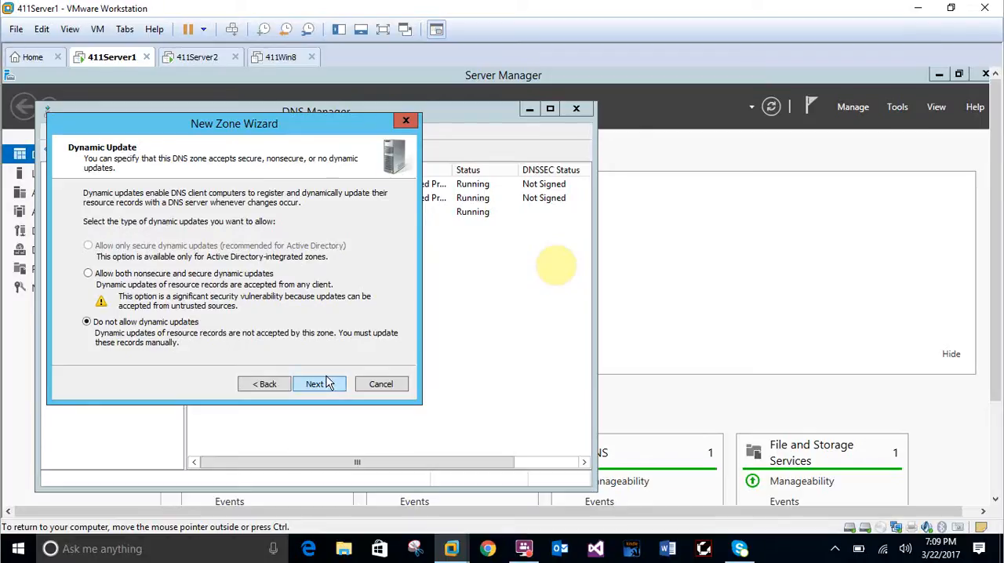
click(90, 273)
click(317, 383)
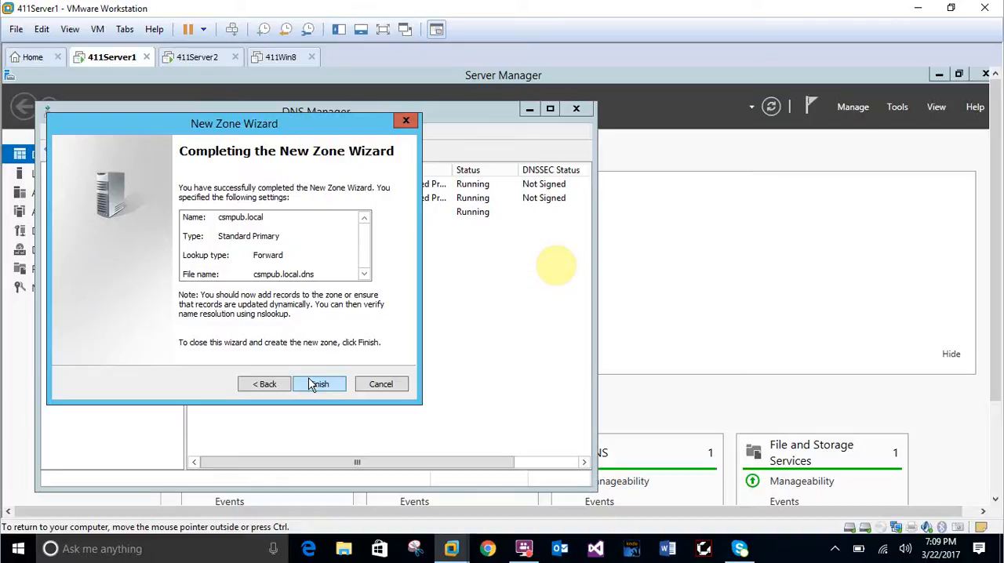
click(328, 389)
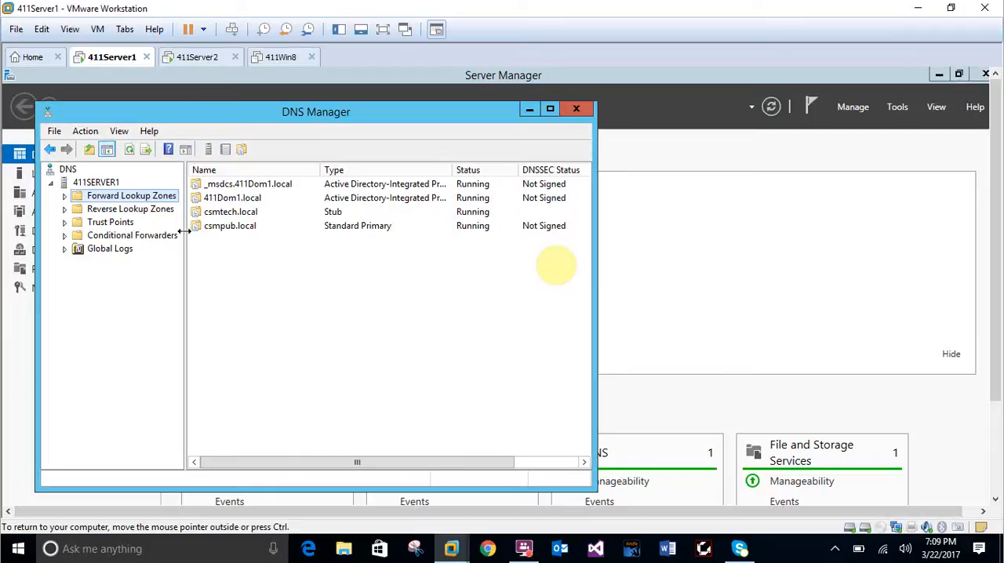
Add a host (A) record named www with IP address 10.11.1.170 to the csmpub.local zone.
click(64, 196)
click(113, 250)
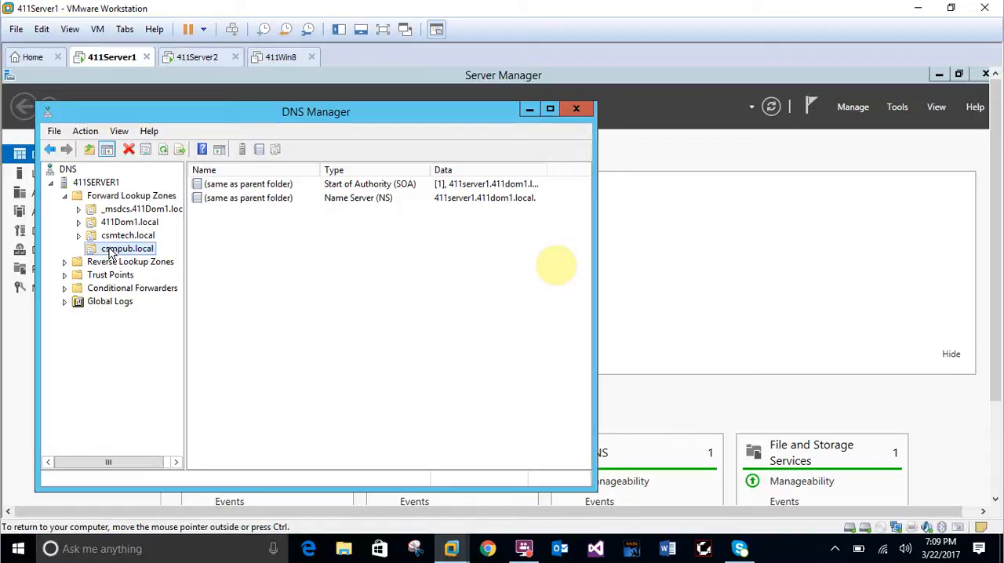
right_click(111, 251)
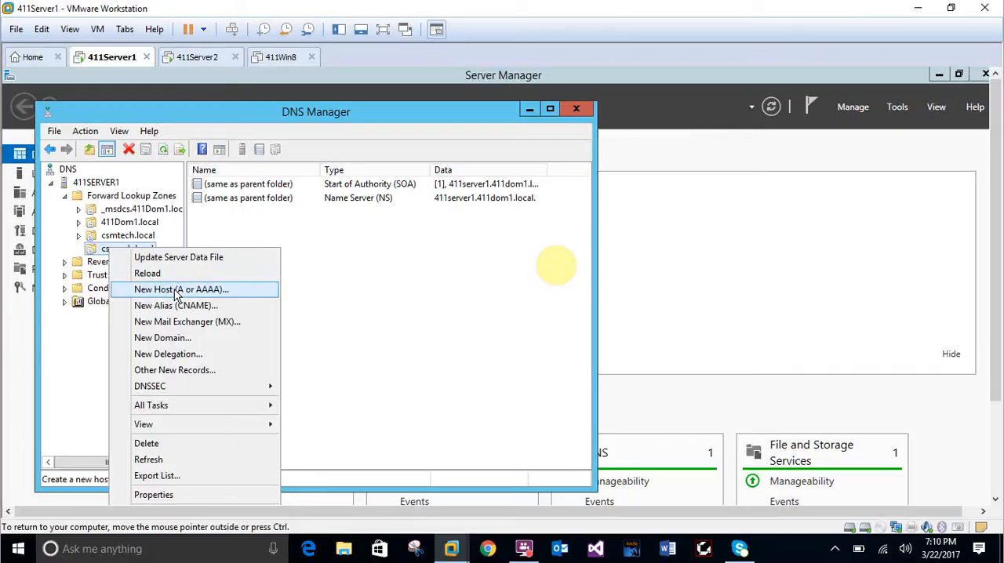
click(177, 290)
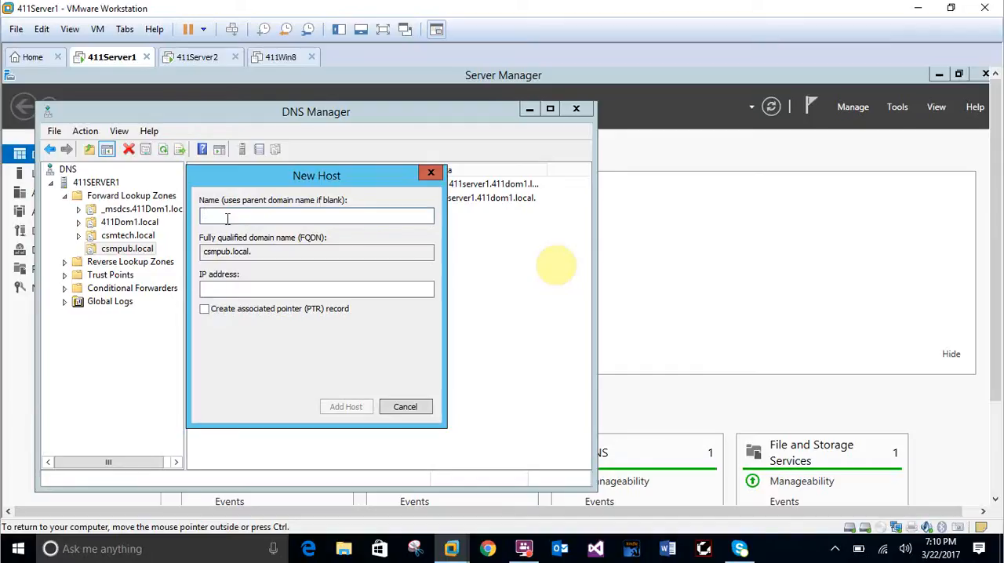
text(www)
click(243, 288)
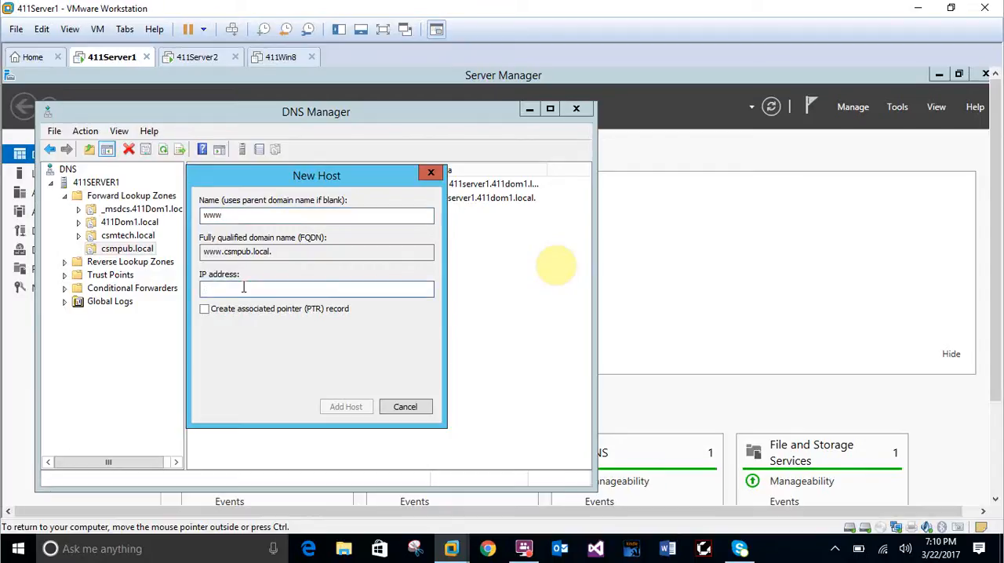
text(10.11.1.170)
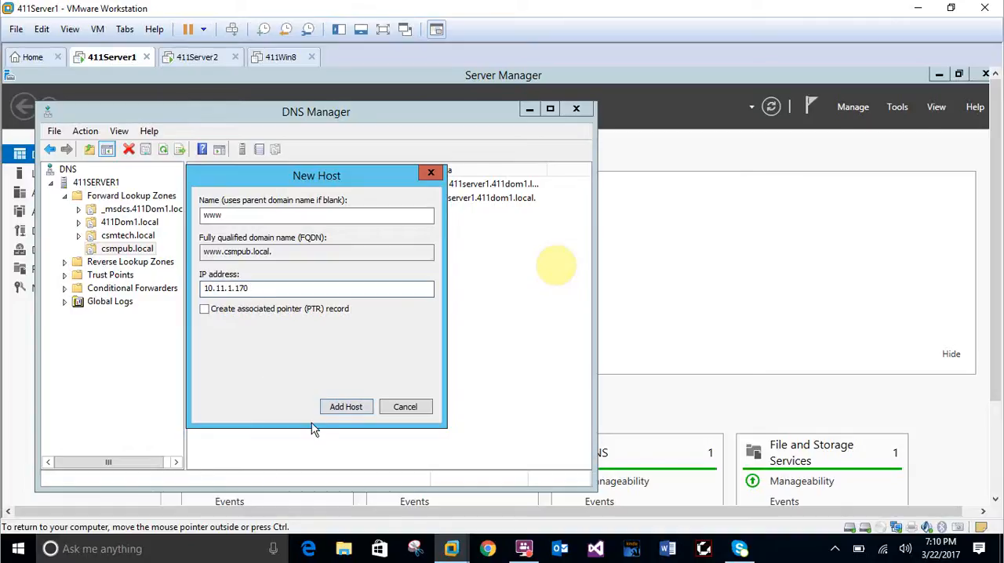
click(335, 410)
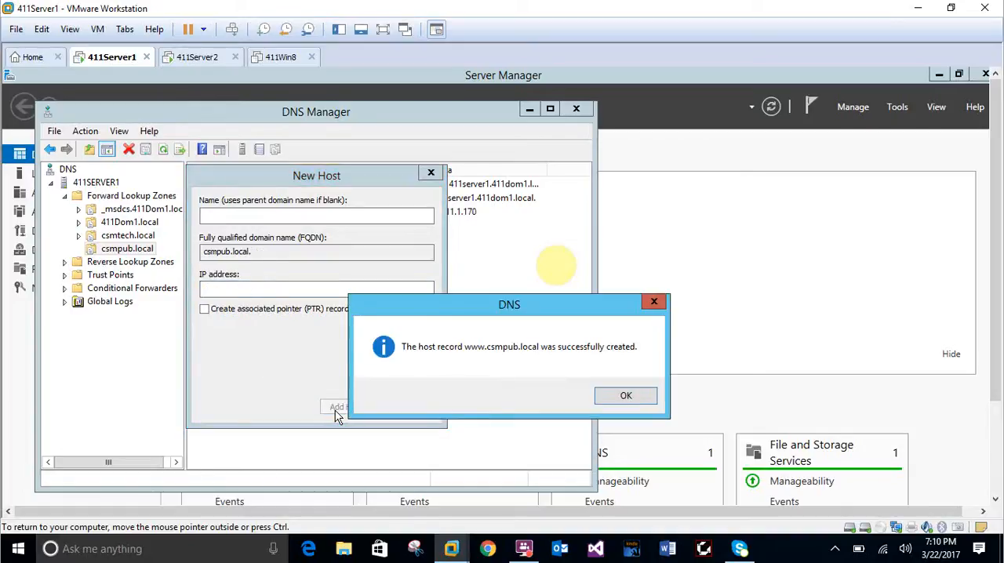
click(613, 401)
click(396, 410)
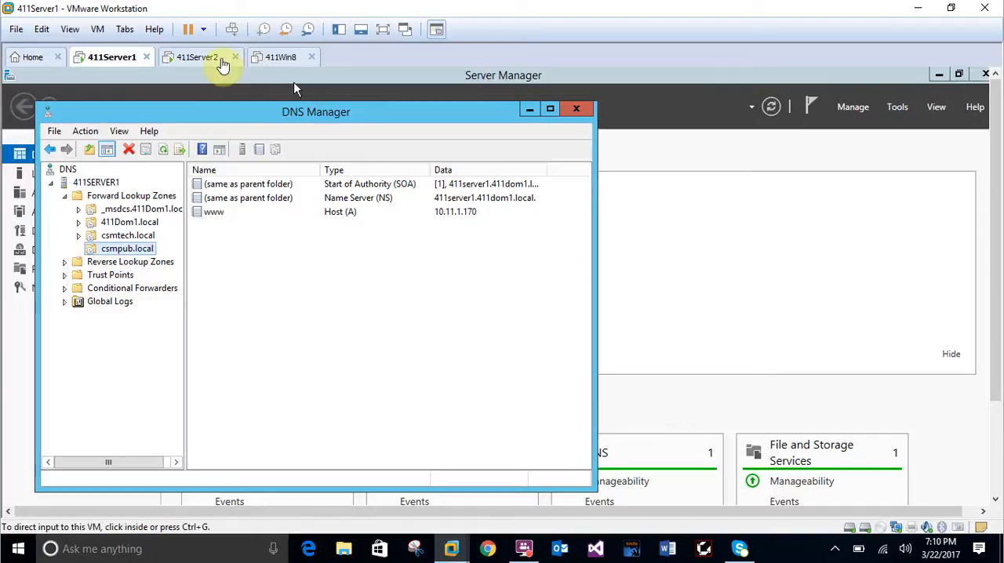
Switch to the 411Server2 virtual machine and unlock it by entering the administrator account's password.
click(219, 61)
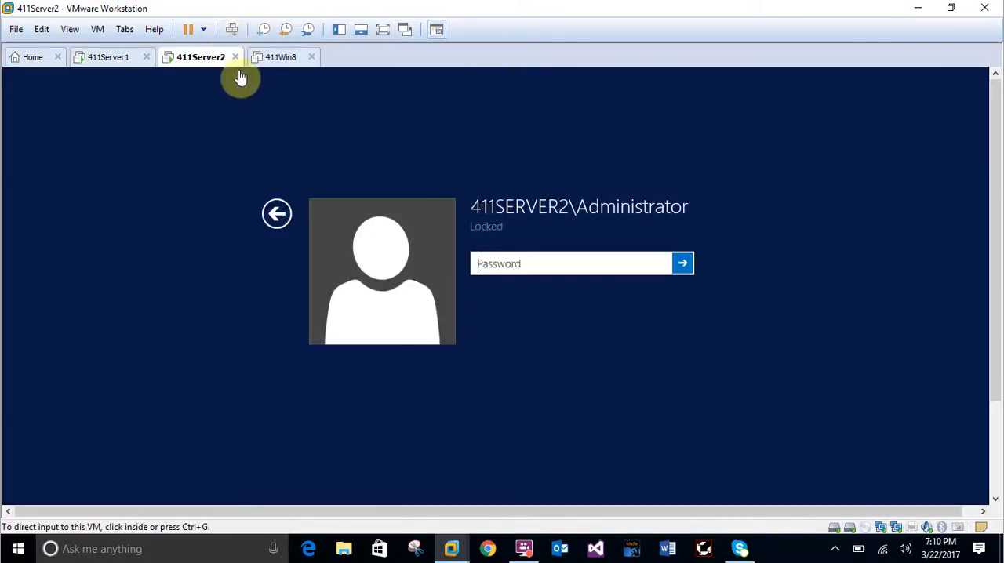
click(524, 264)
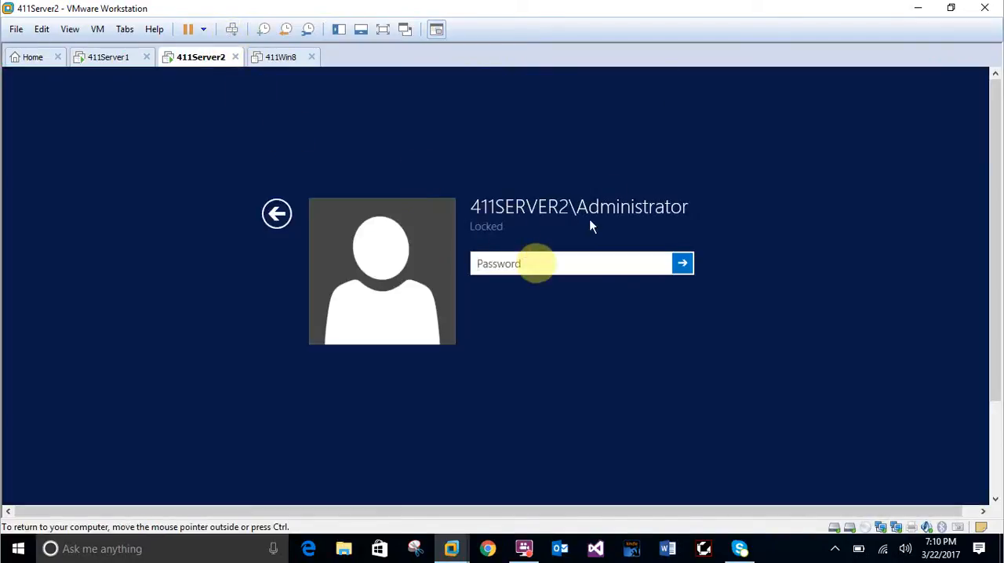
text(••)
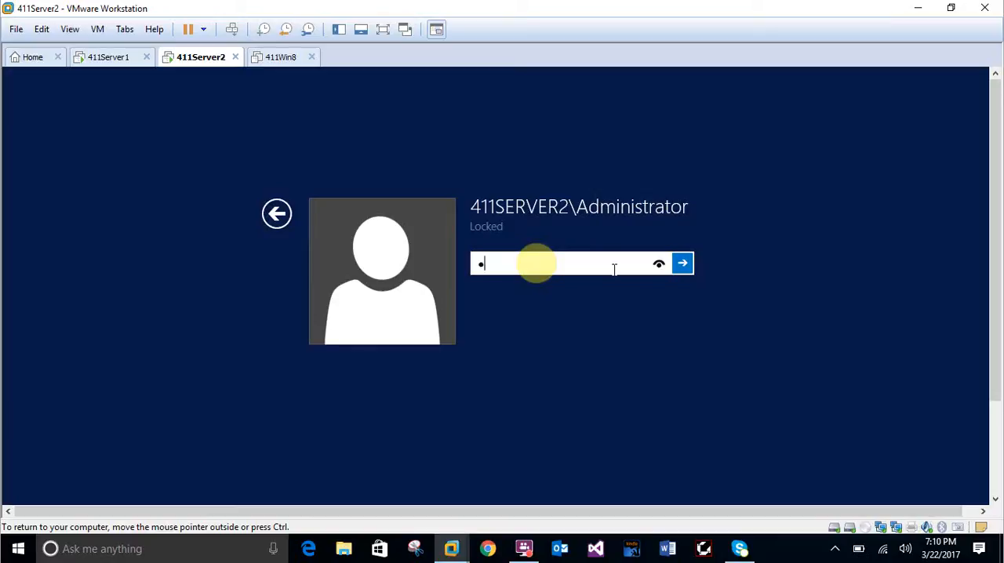
text(••••••••)
key(Return)
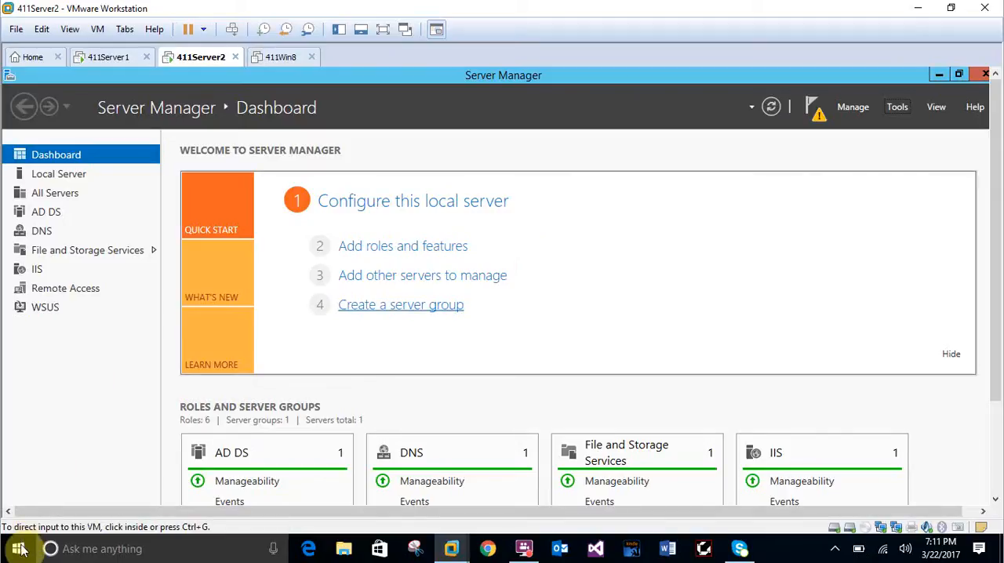
Show 411Server2 in full screen and start nslookup in a command prompt opened through Run.
click(33, 438)
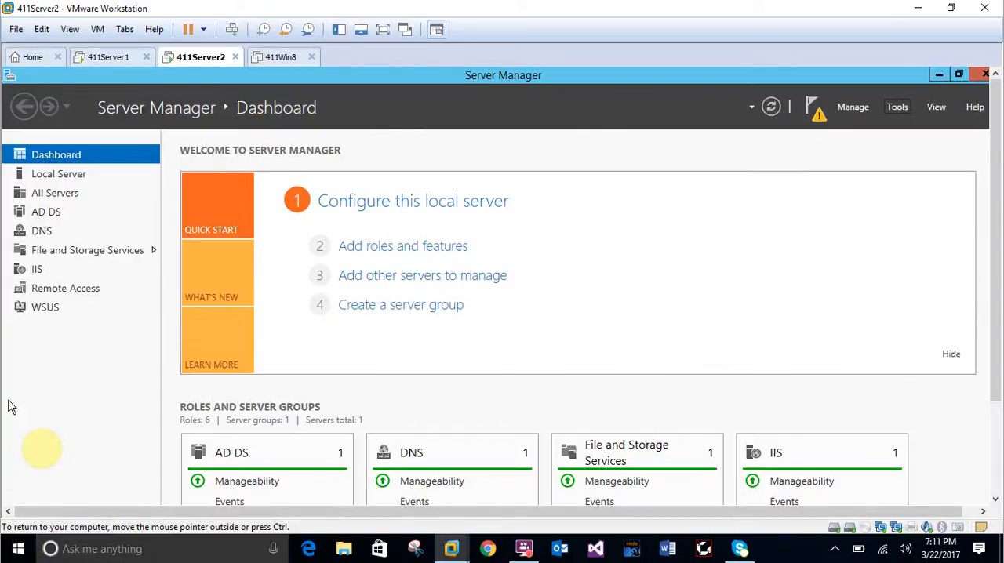
click(384, 29)
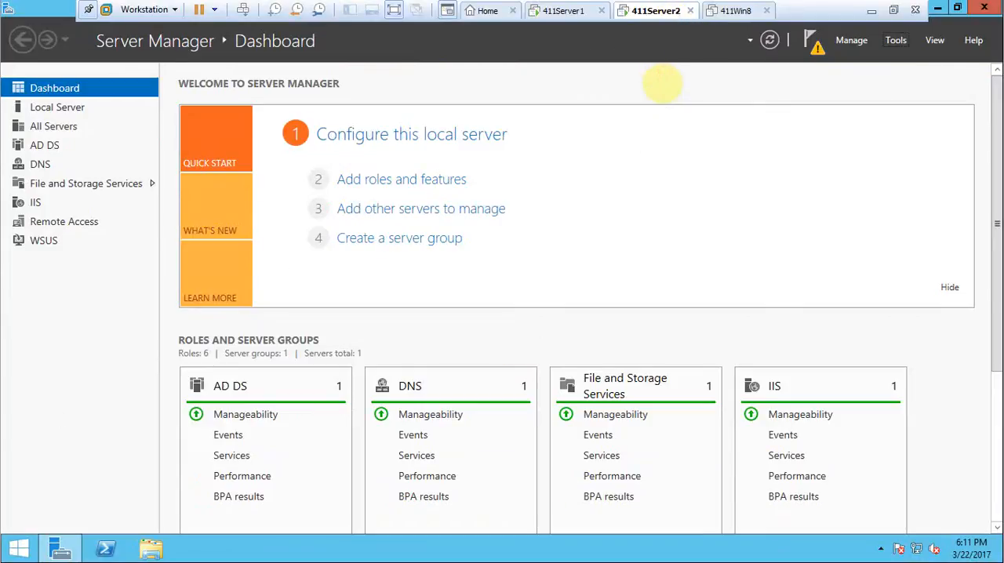
right_click(24, 552)
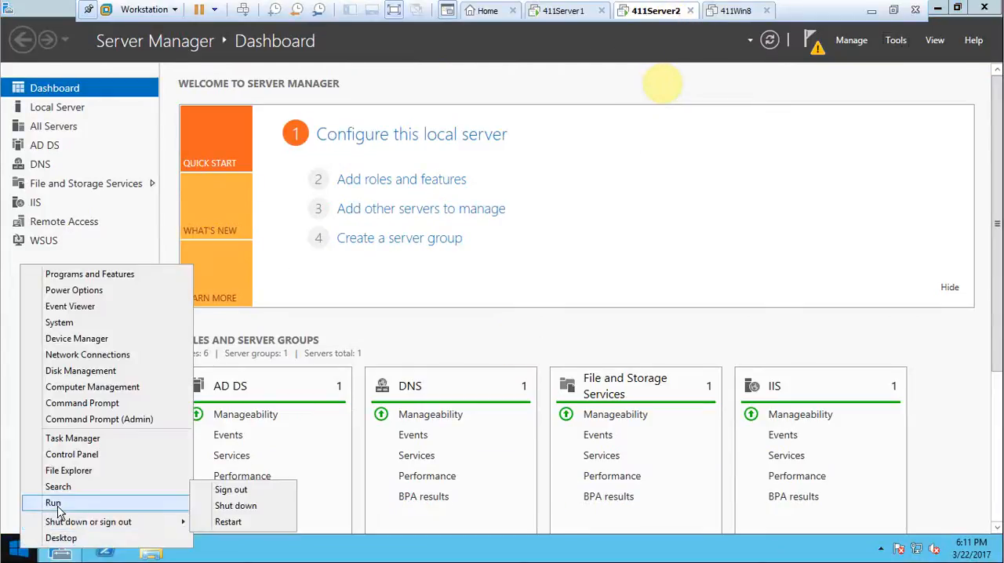
click(55, 502)
click(144, 507)
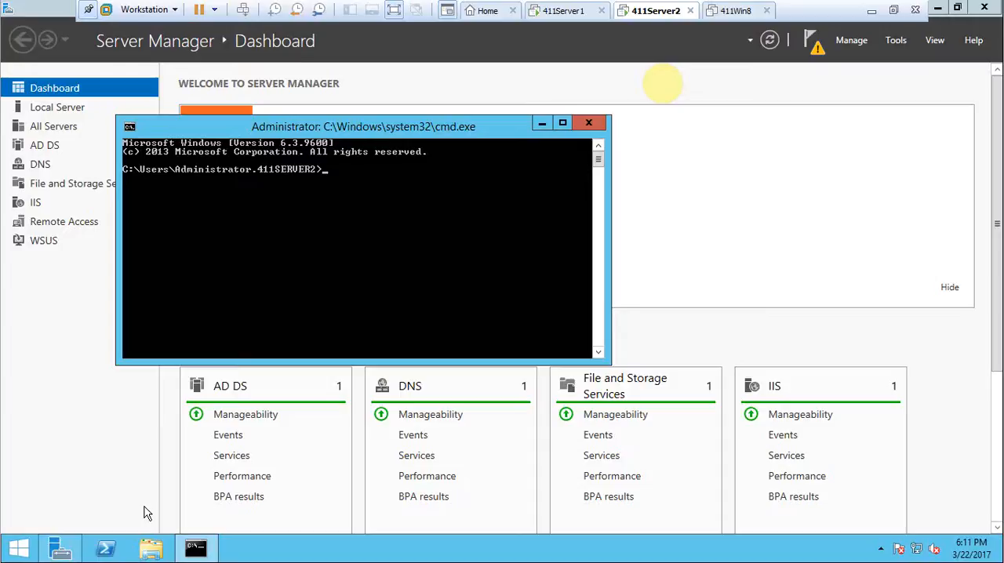
text(lookup)
key(Return)
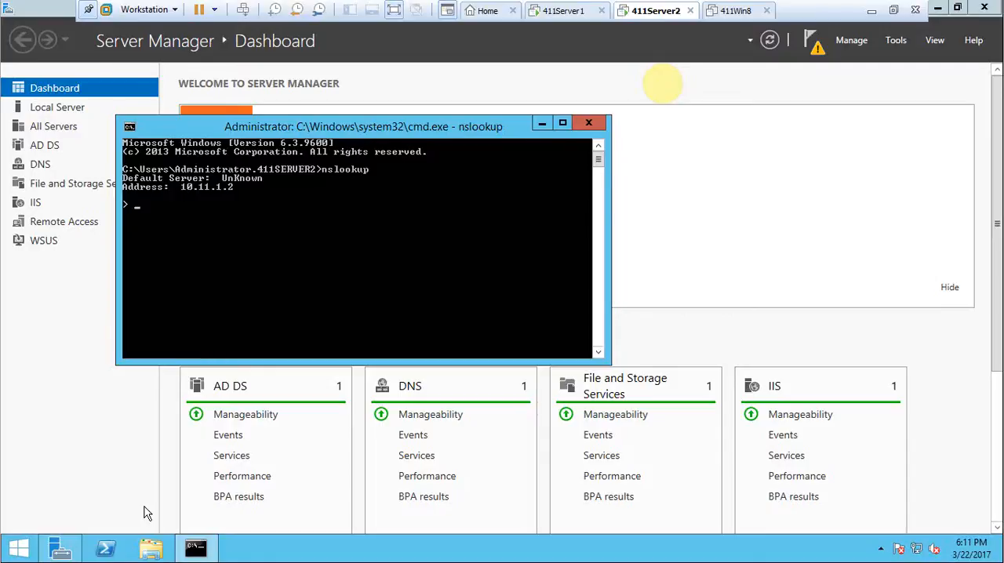
Set the nslookup query server to 10.11.1.3.
text(server 10.11.1.)
text(3)
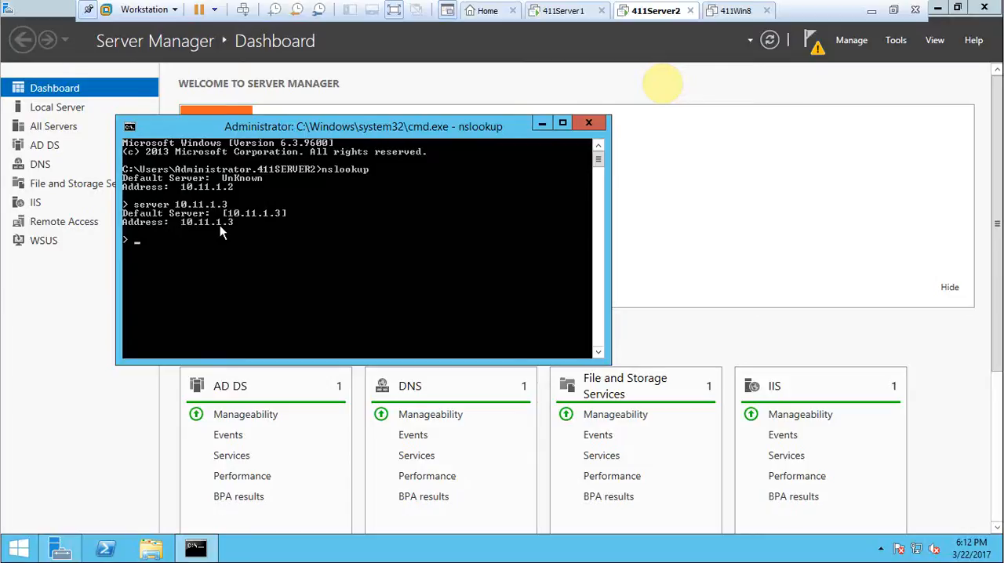
text(www.csmpub.local)
key(Return)
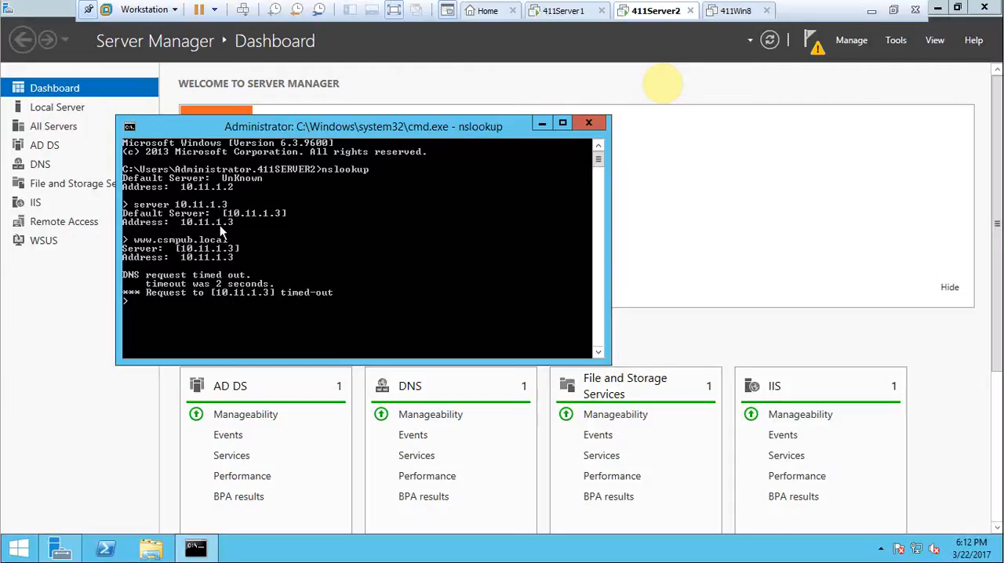
click(194, 274)
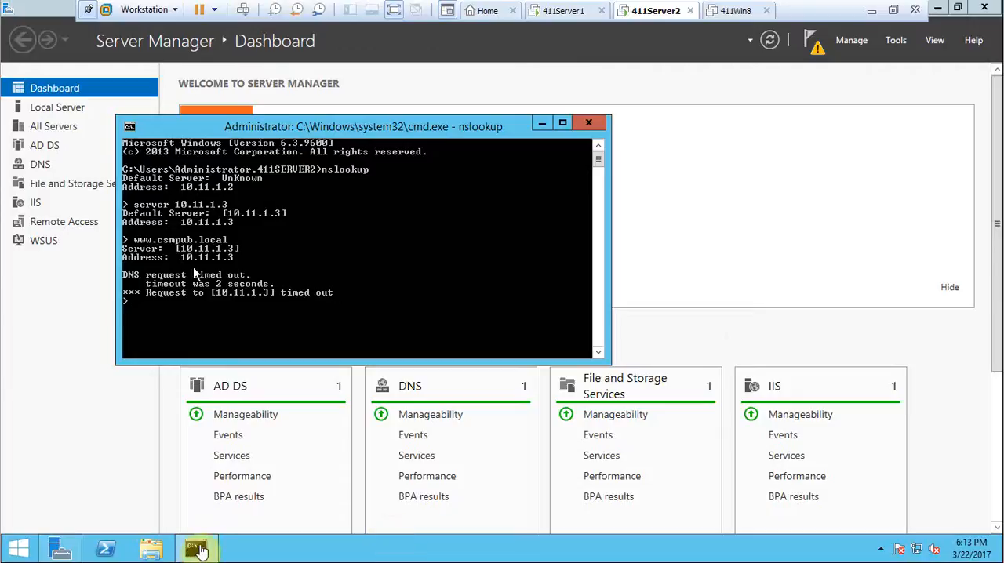
Minimize the command prompt and open DNS Manager on 411Server2.
click(590, 125)
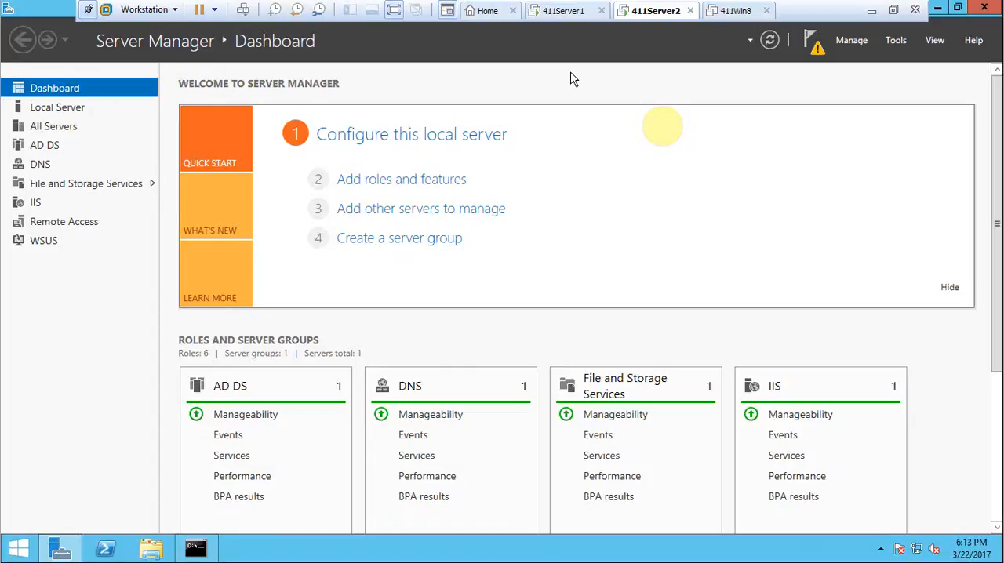
click(896, 42)
click(764, 232)
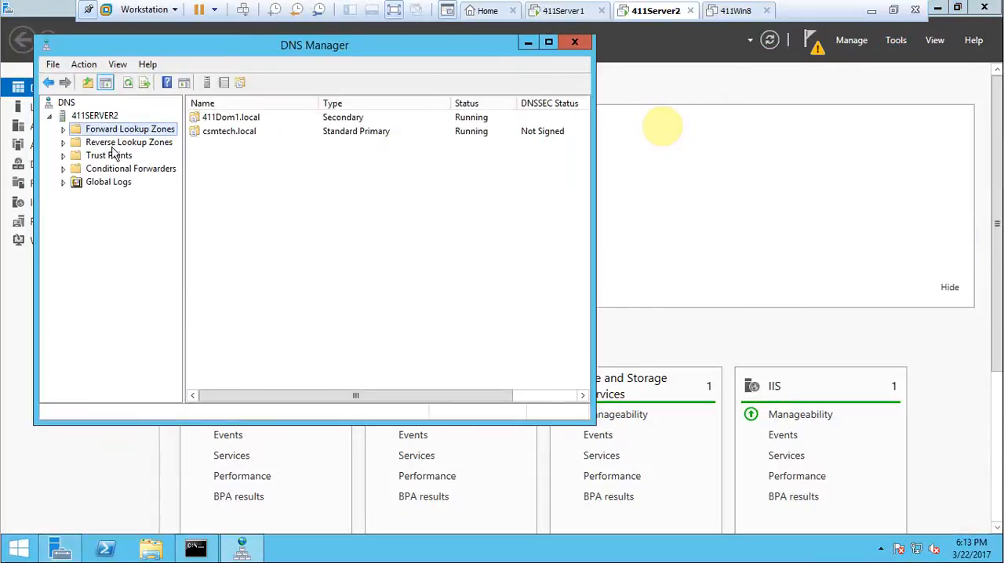
Start a new conditional forwarder on 411SERVER2 for the DNS domain csmpub.local.
click(112, 170)
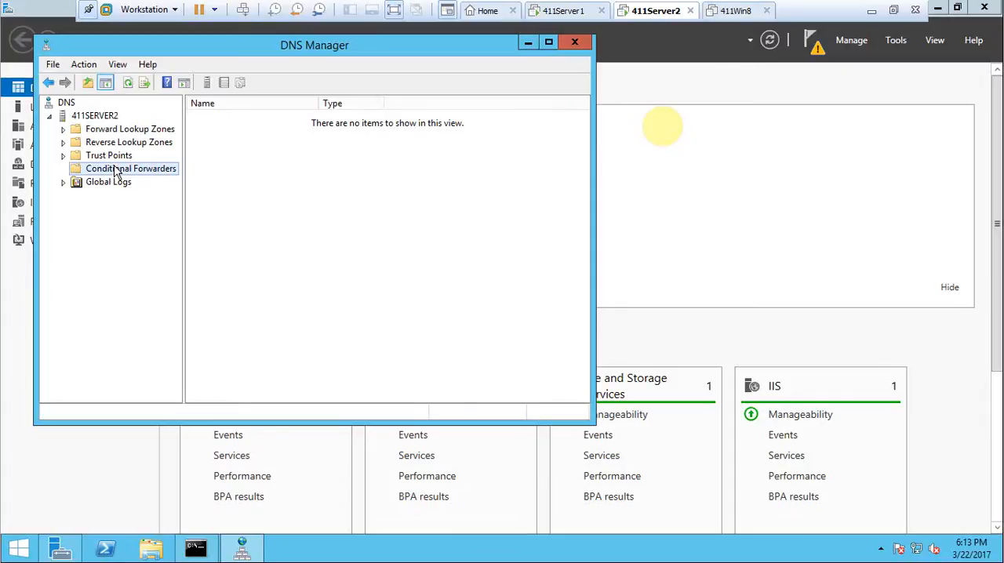
right_click(115, 172)
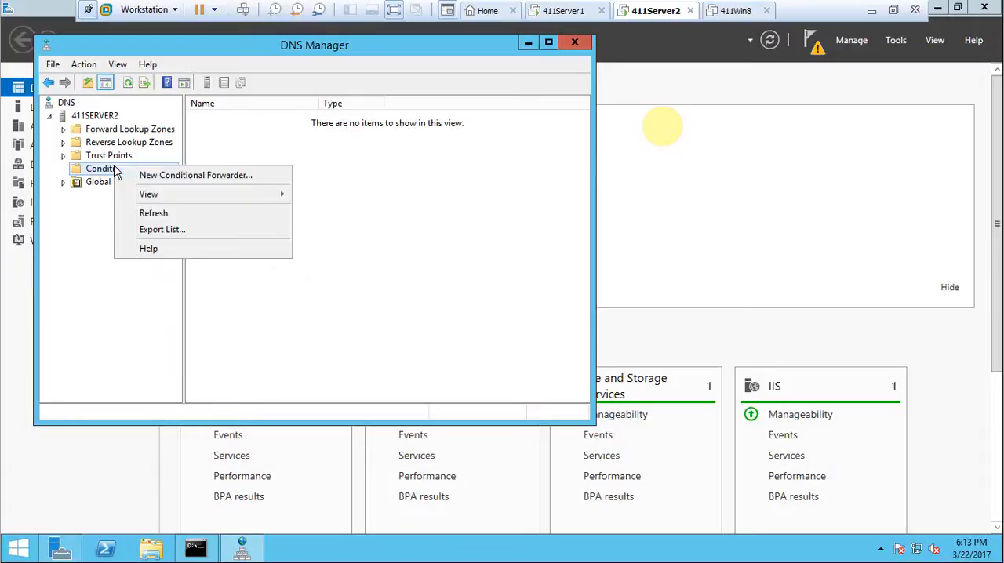
click(165, 176)
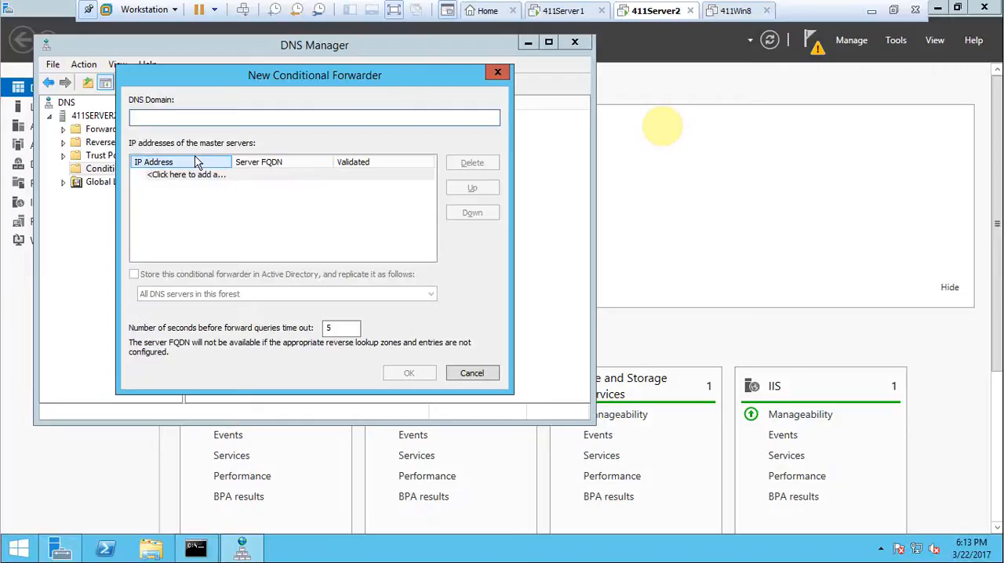
click(181, 117)
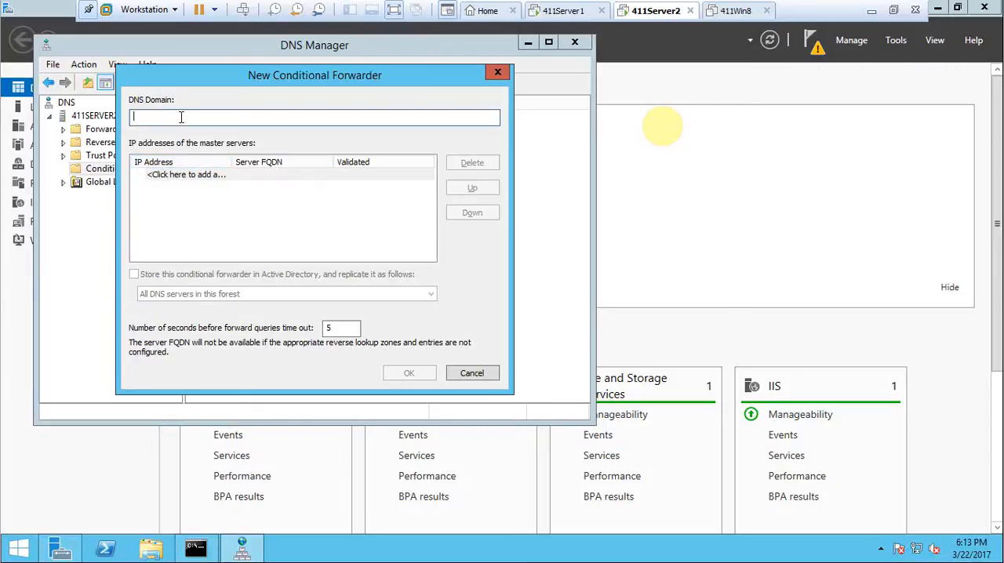
text(csmpub.local)
Add 10.11.1.2 as the forwarder's master server, revalidate the address and create the conditional forwarder.
click(180, 178)
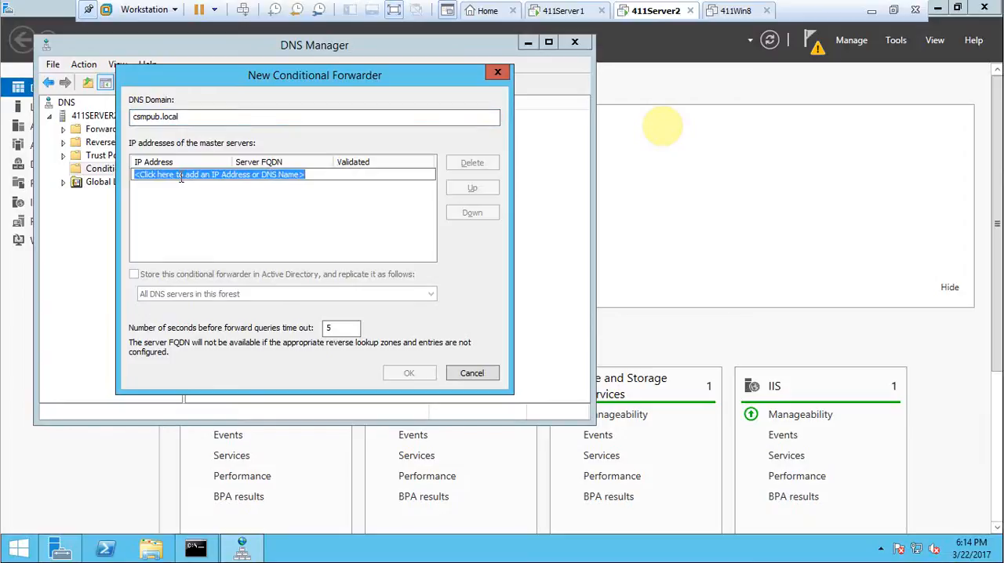
text(10.1)
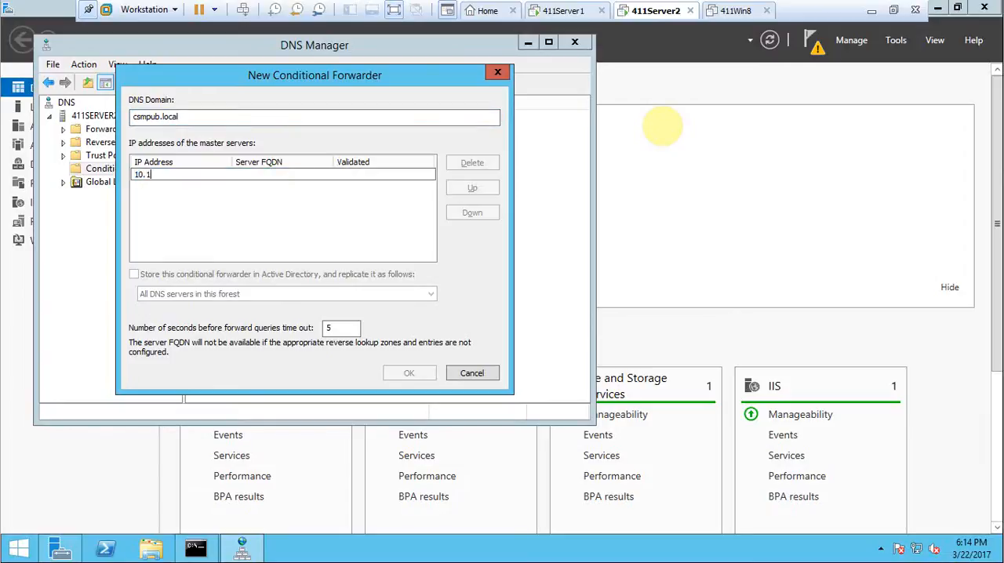
text(1.1.)
text(2)
key(BackSpace)
text(.2)
key(Return)
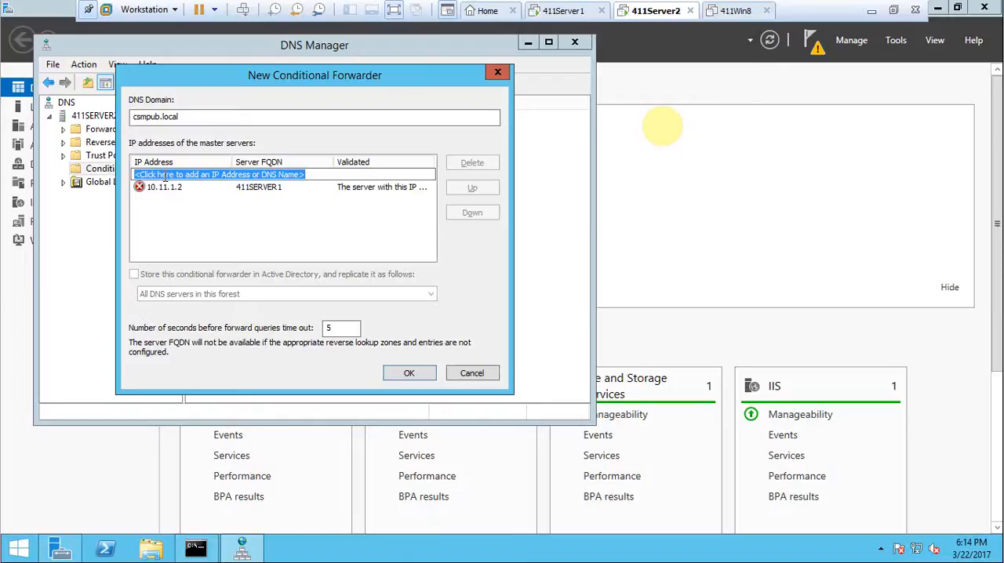
click(244, 189)
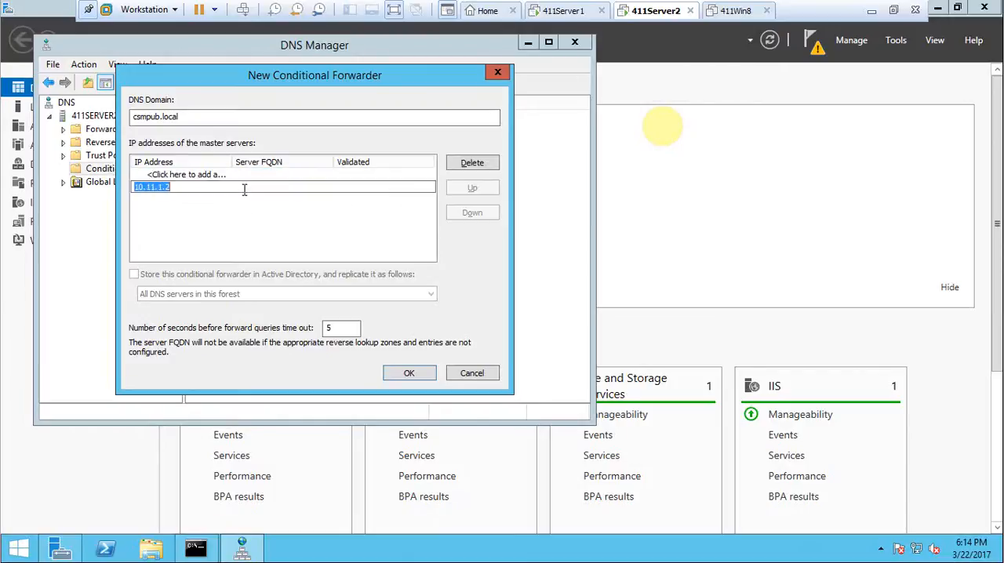
key(Return)
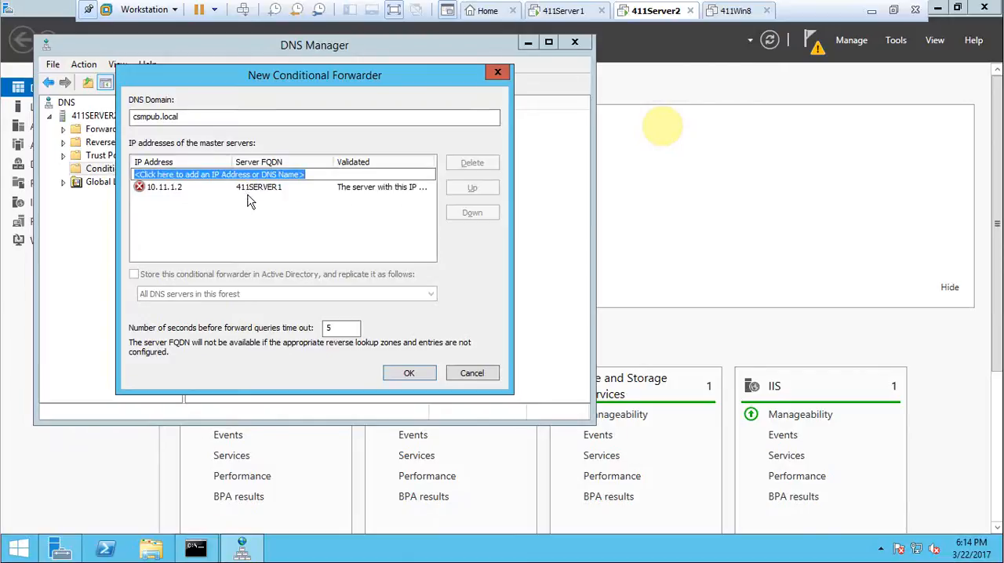
click(409, 373)
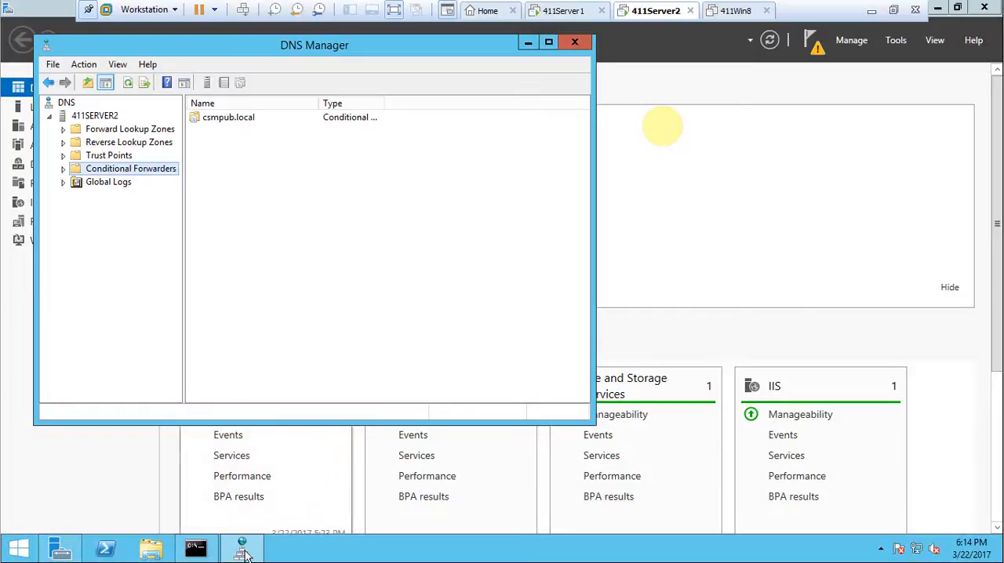
click(195, 548)
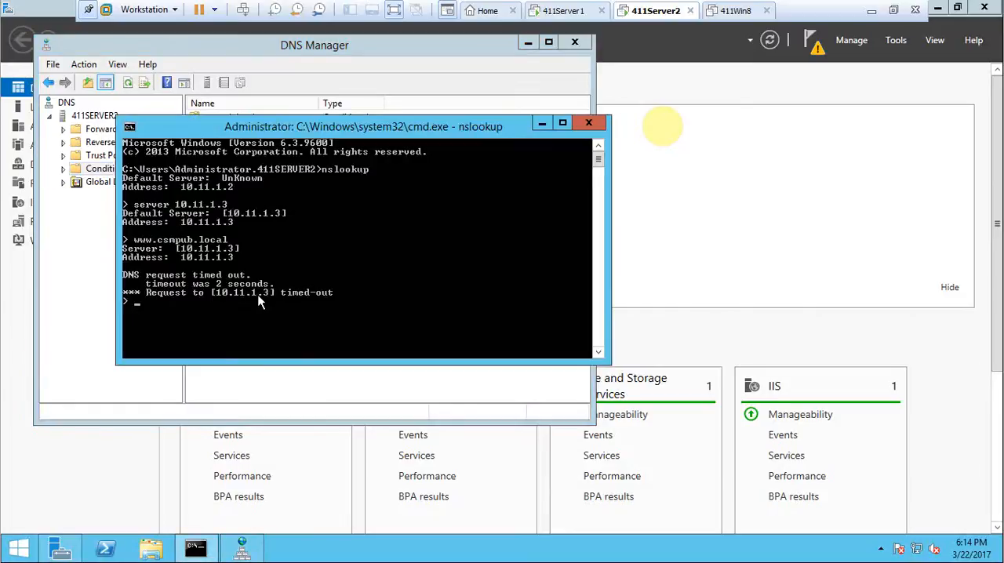
key(Up)
key(Return)
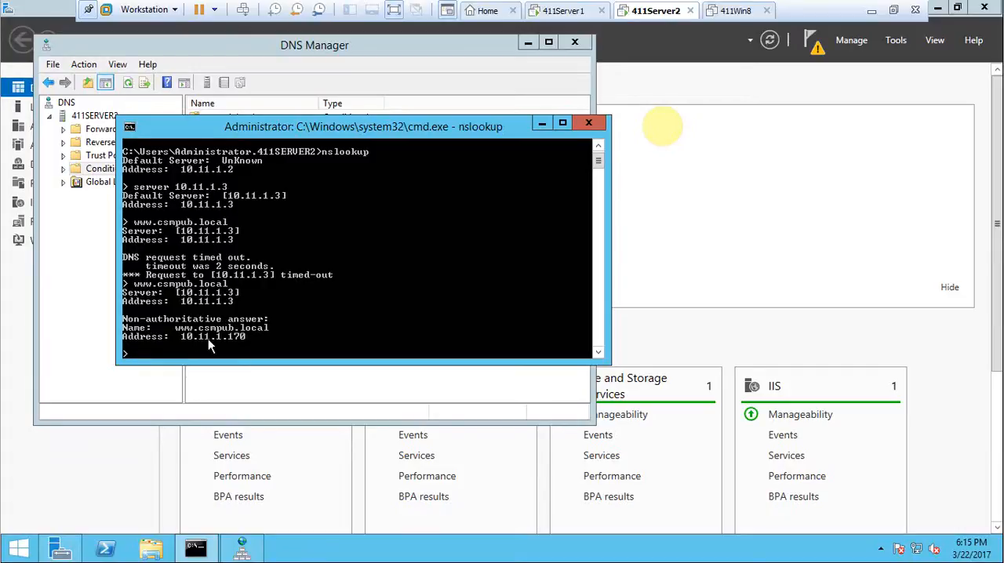
click(588, 123)
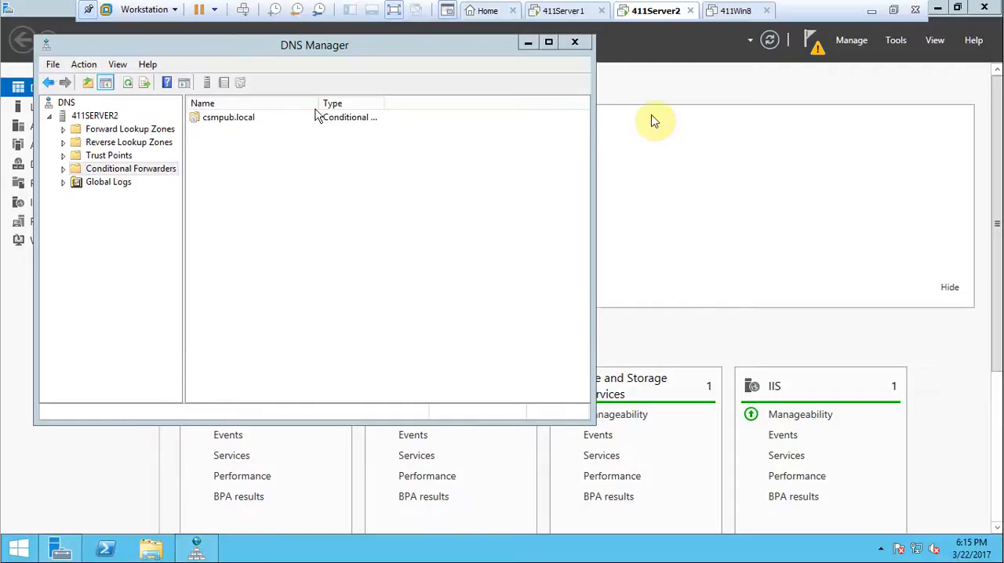
Refresh the conditional forwarders and check the csmpub.local forwarder's properties and the validation of its master server.
click(129, 85)
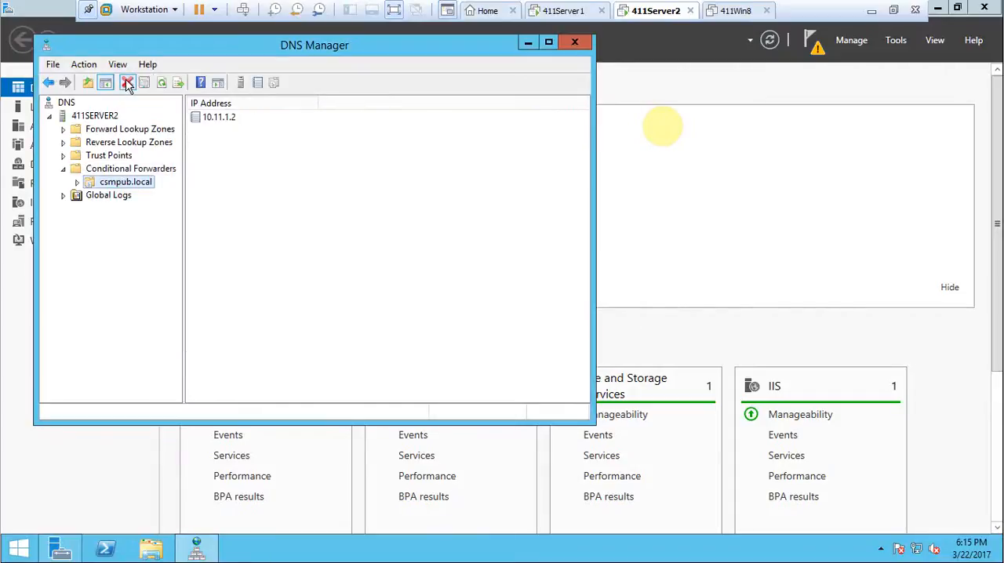
right_click(116, 184)
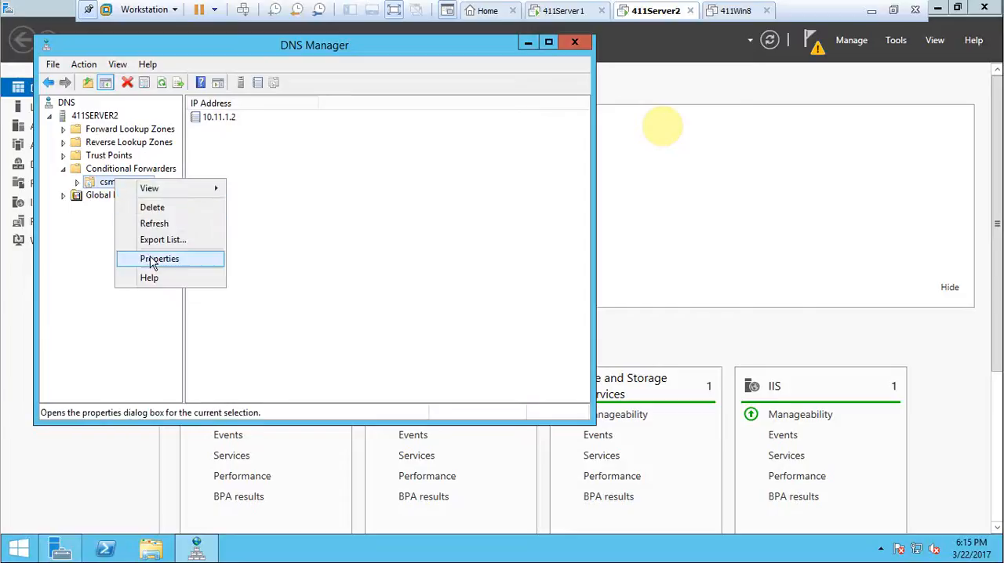
click(153, 259)
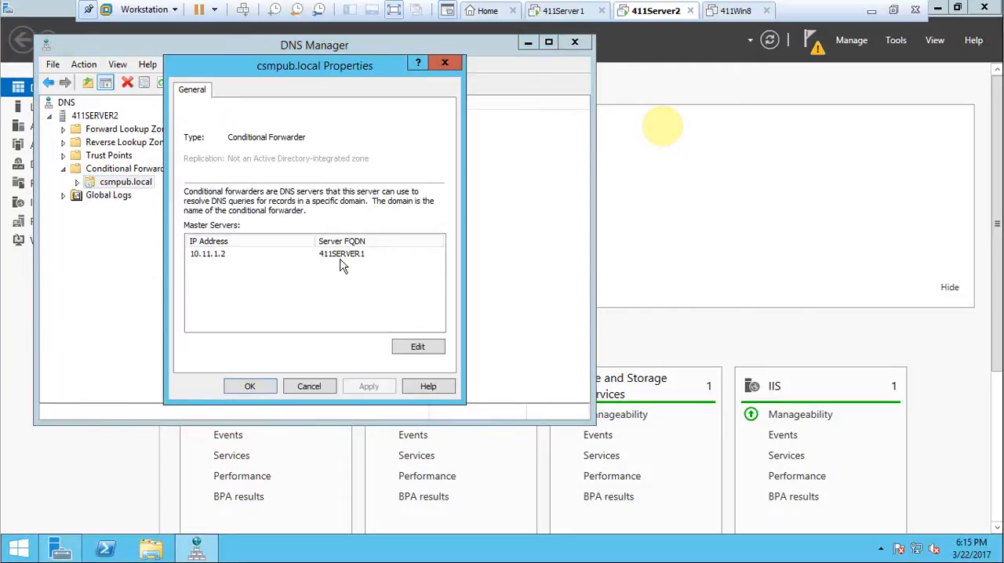
click(333, 254)
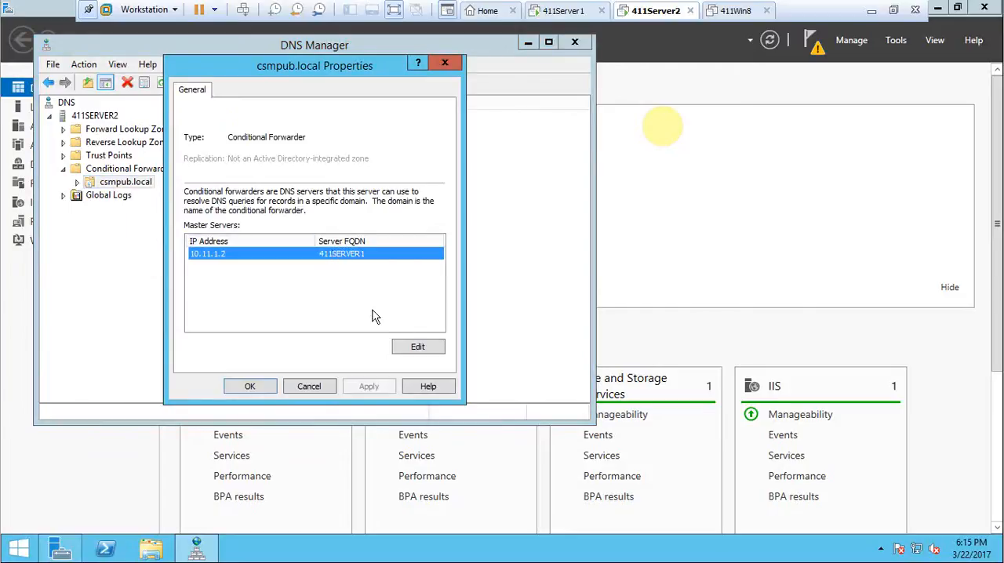
click(409, 348)
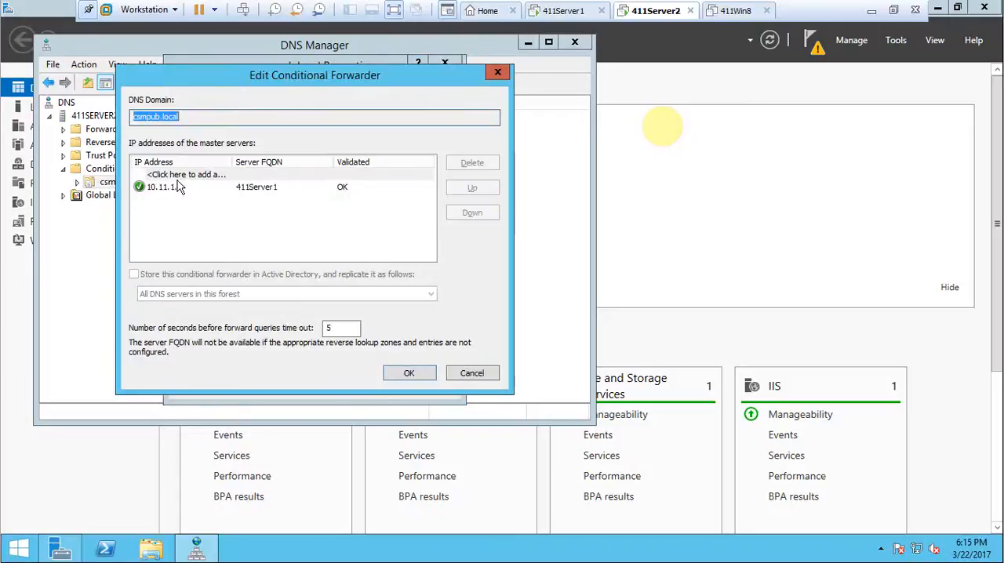
click(407, 374)
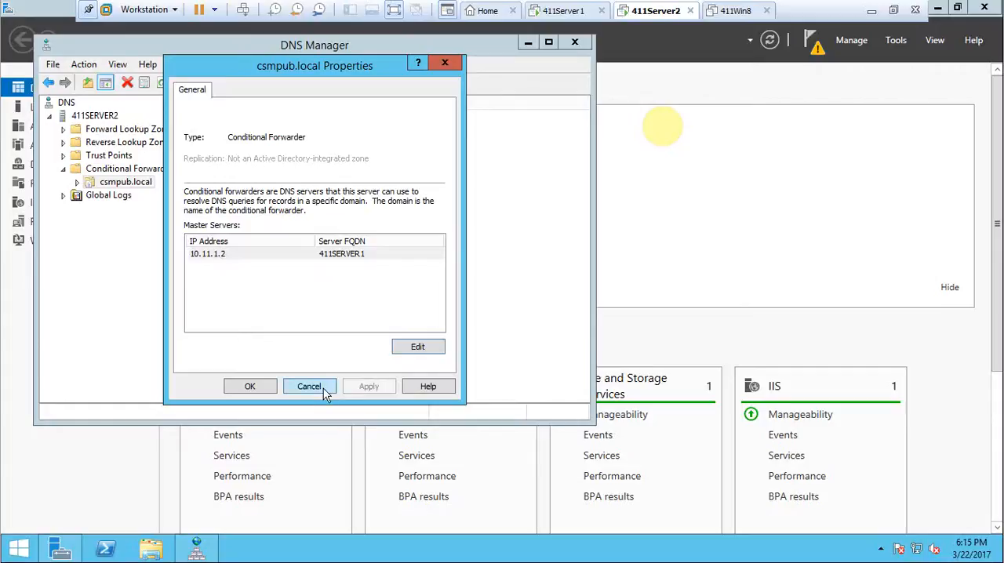
click(307, 386)
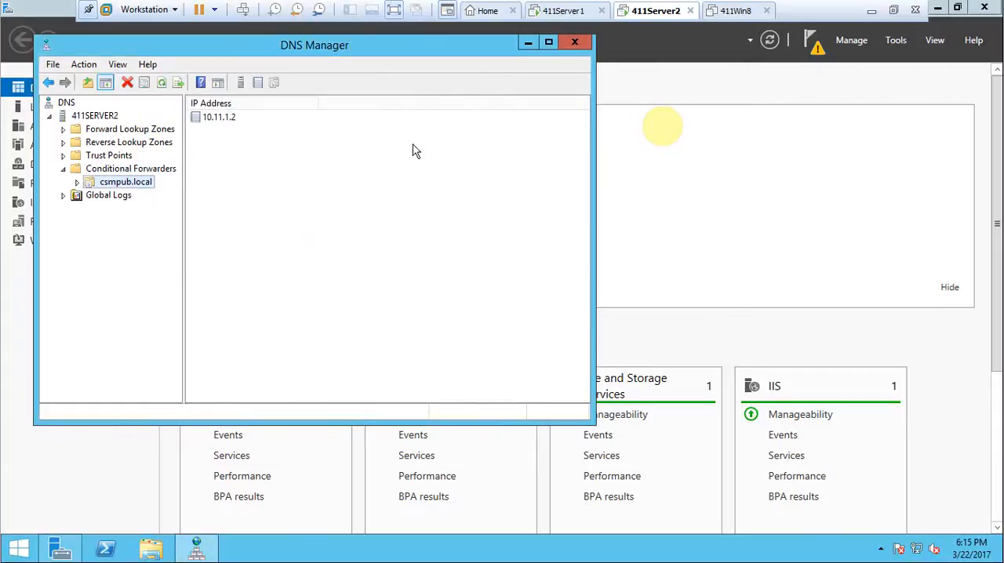
Close DNS Manager and minimize the full-screen virtual machine to return to the host desktop.
click(574, 41)
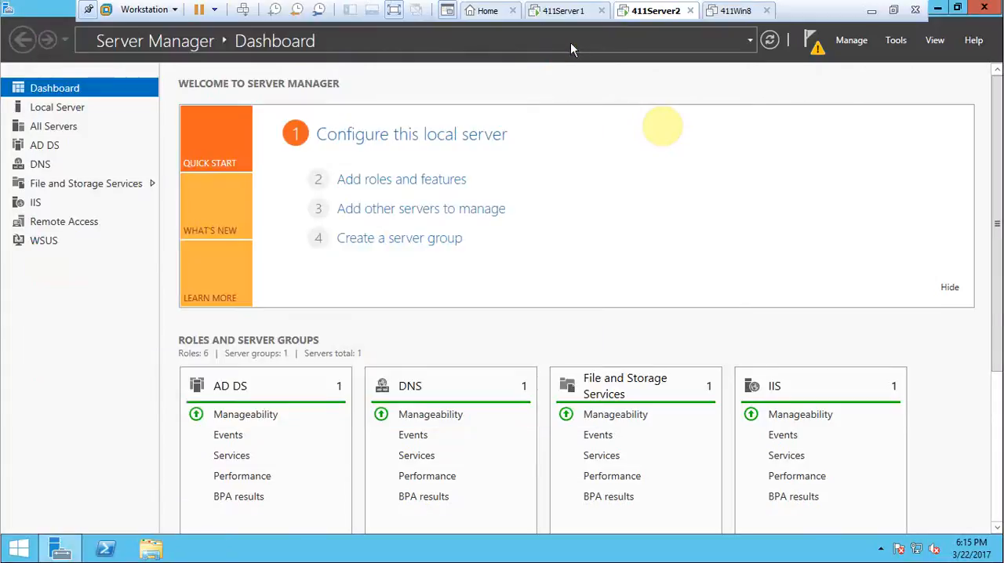
click(870, 10)
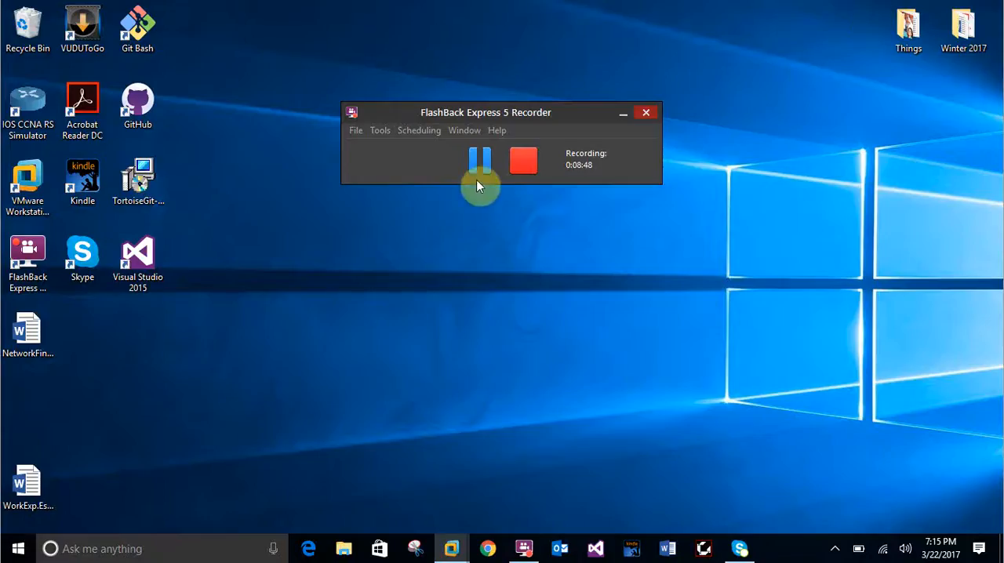